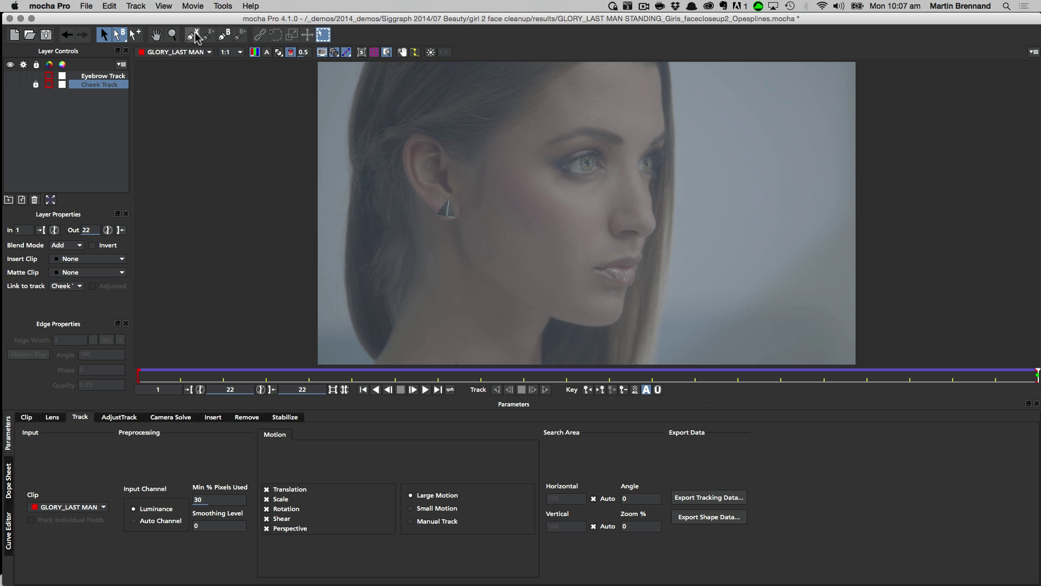
- Draw a five-point X-spline along the jaw from below the ear to the chin
left_click(193, 36)
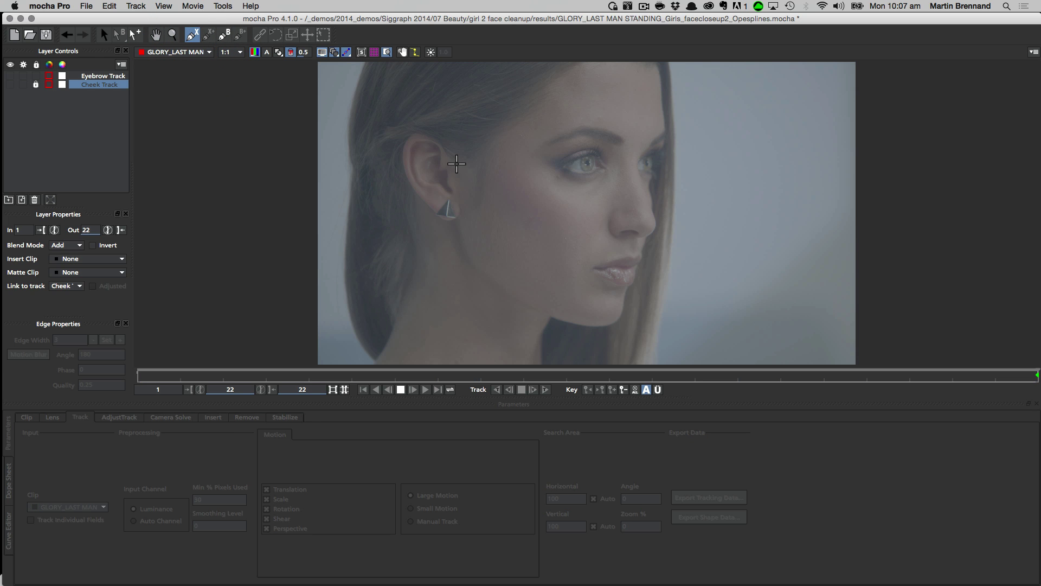
left_click(457, 171)
left_click(462, 239)
left_click(496, 286)
left_click(564, 321)
left_click(602, 327)
right_click(609, 328)
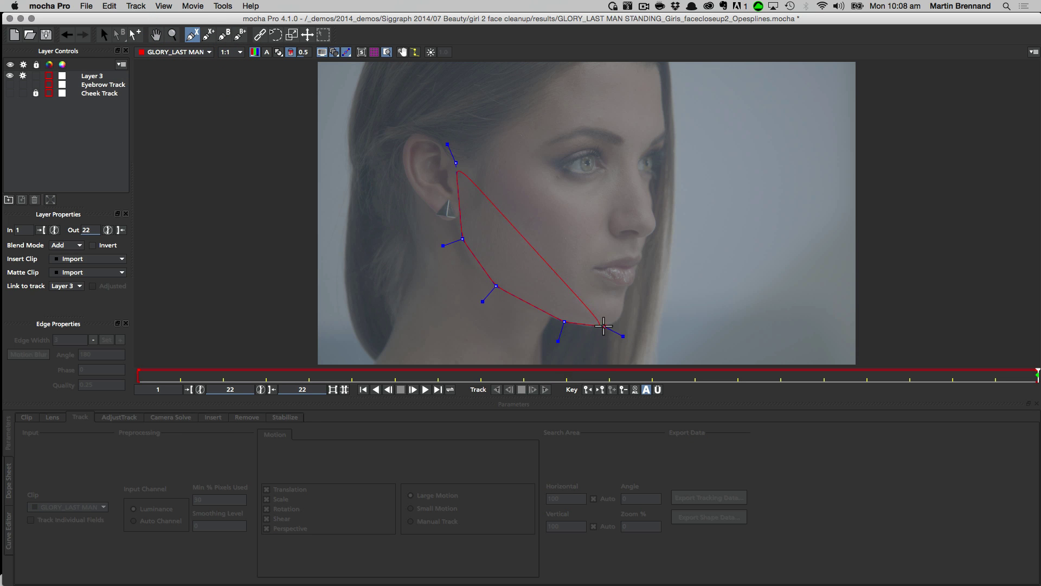
- Drag a weight handle to smooth the jaw curve, then select all its points
key("s")
left_click_drag(484, 302, 495, 297)
left_click(511, 242)
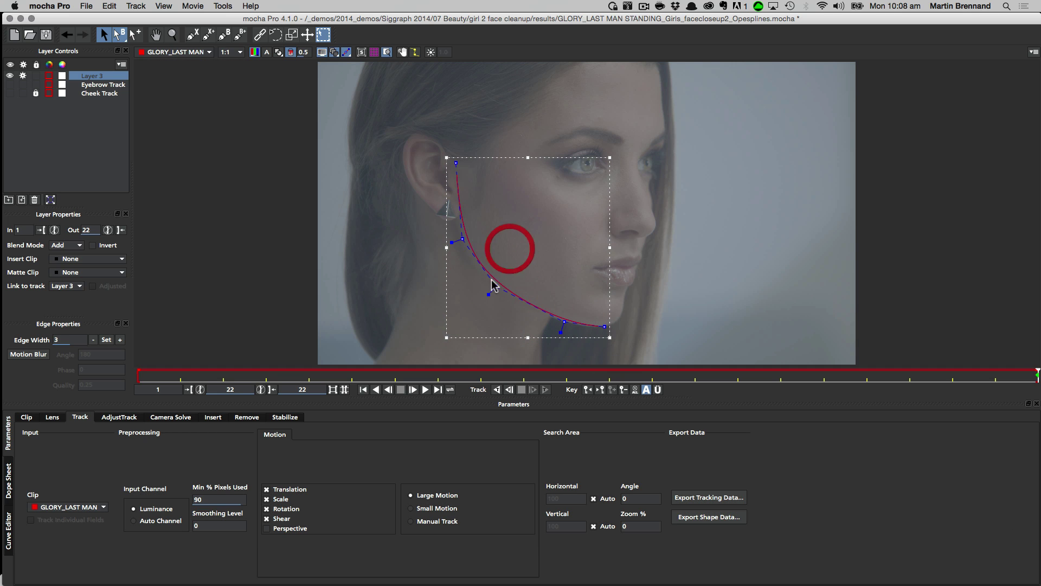
left_click(492, 288)
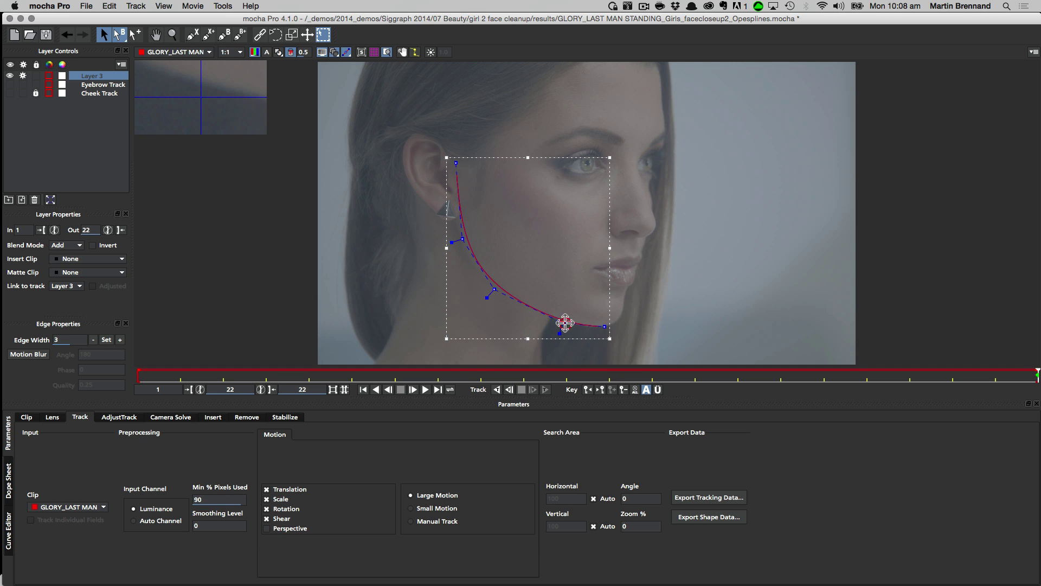
- Close the jaw spline into a loop, then reopen it as an open curve
left_click(494, 289)
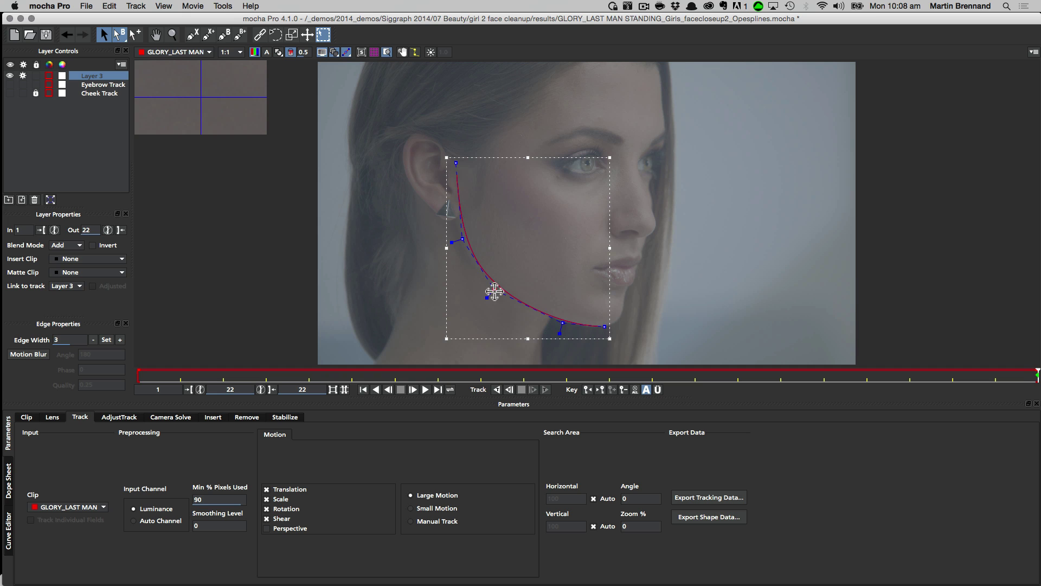
left_click(221, 6)
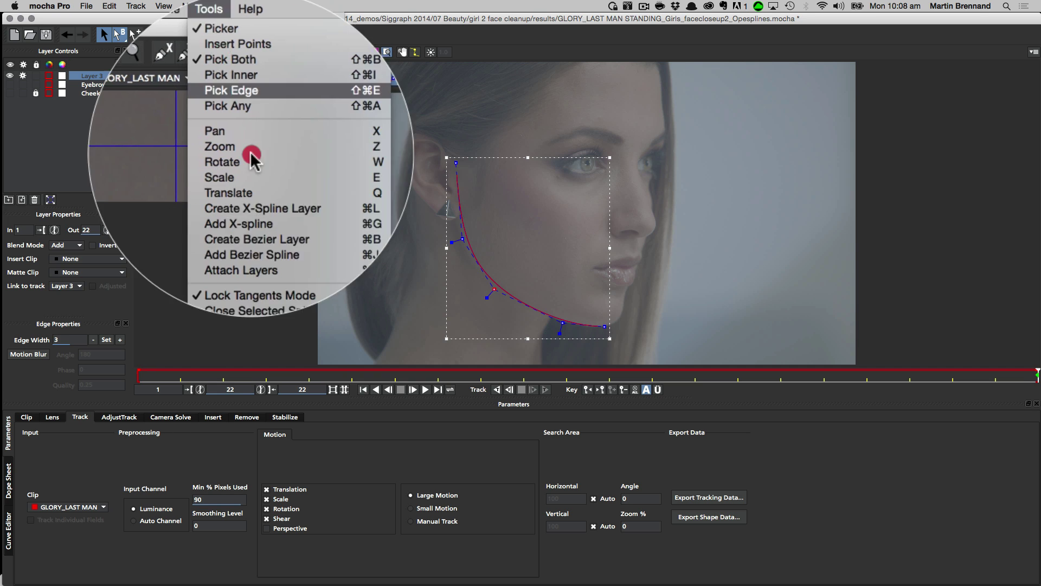
left_click(287, 214)
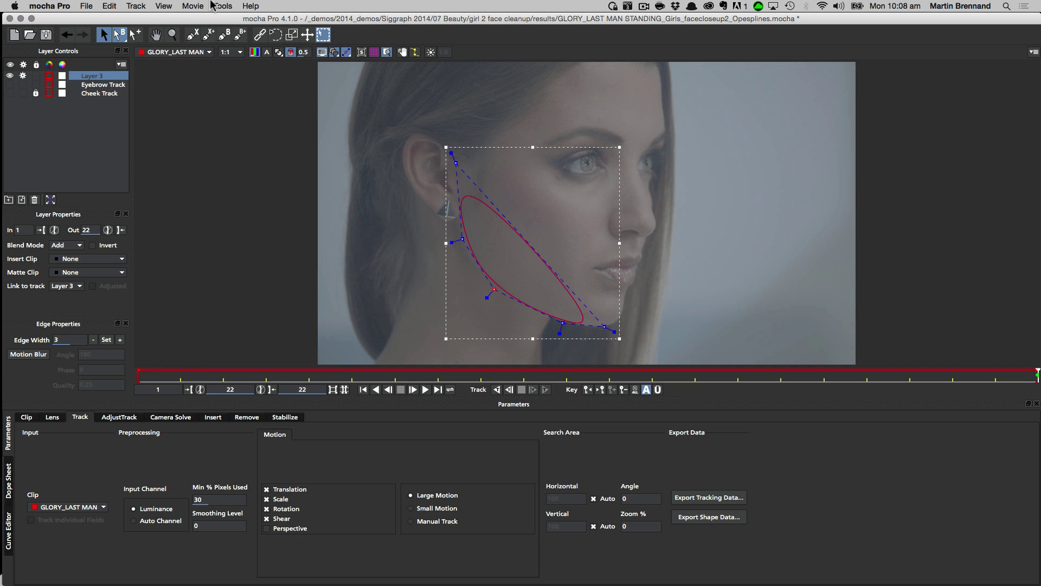
left_click(219, 5)
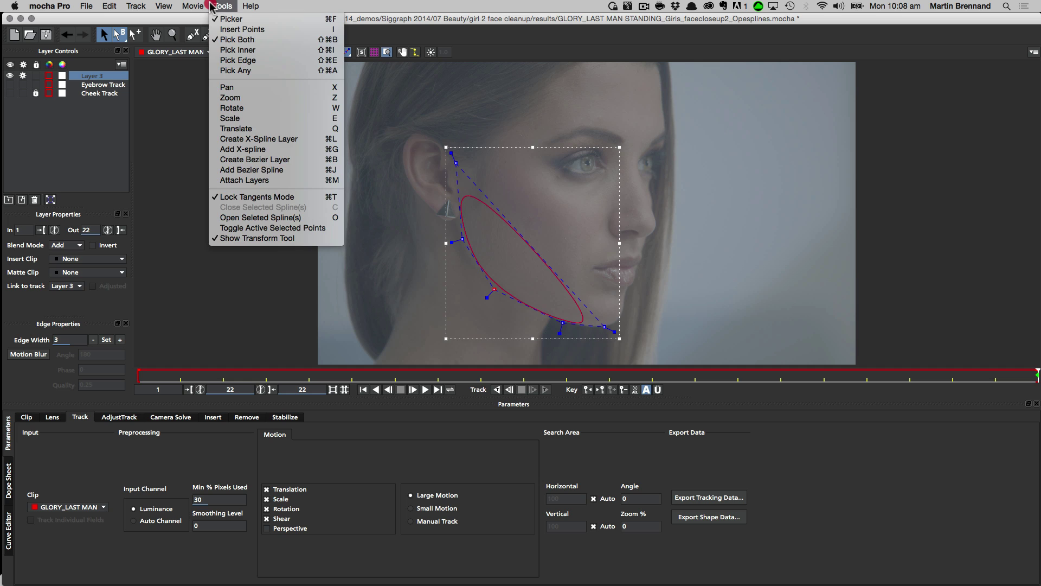
left_click(291, 217)
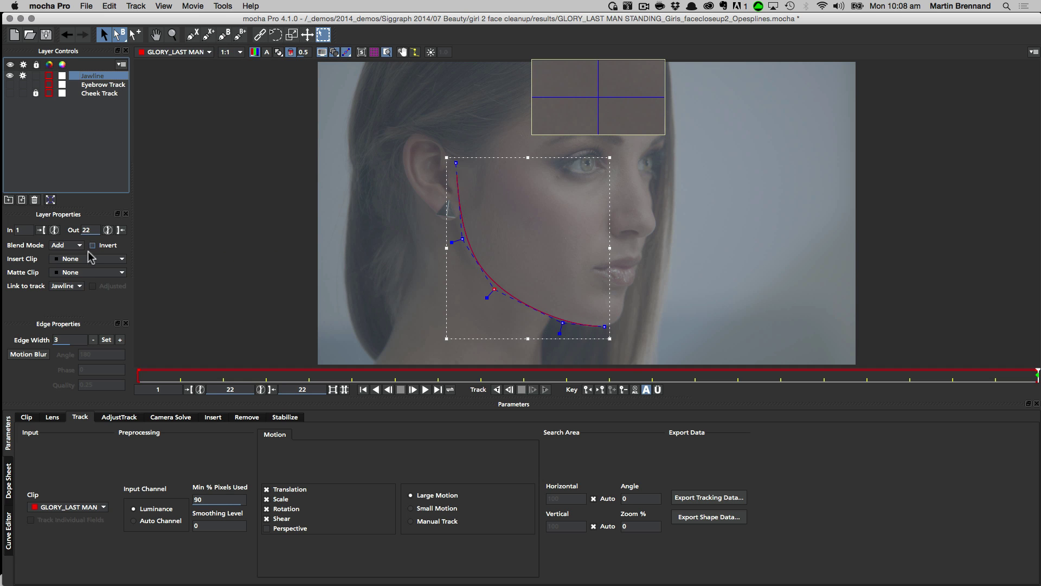
- Link the Jawline layer to Cheek Track and adjust the chin end point at frame 1
left_click(74, 287)
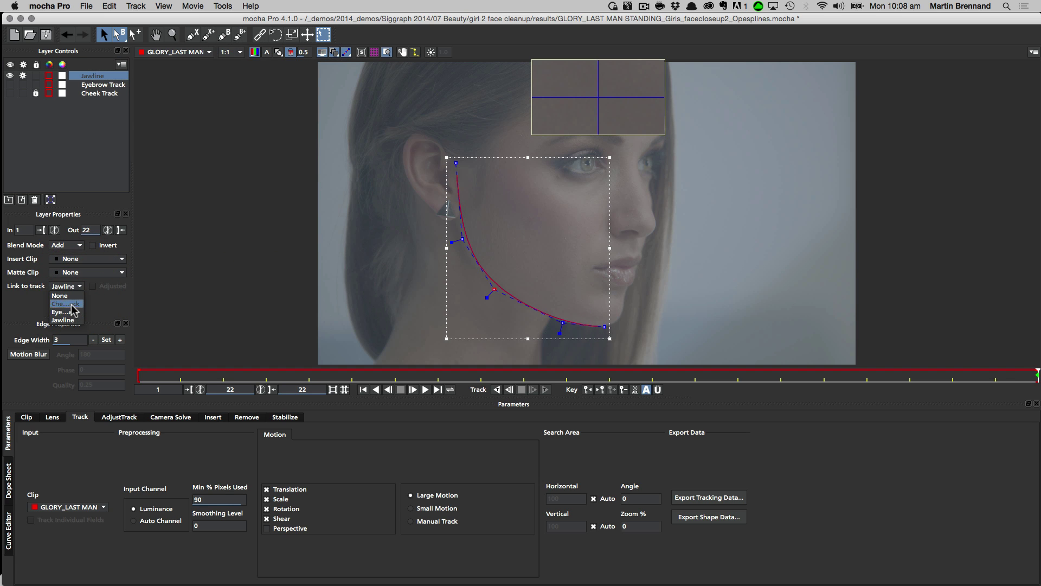
left_click(72, 304)
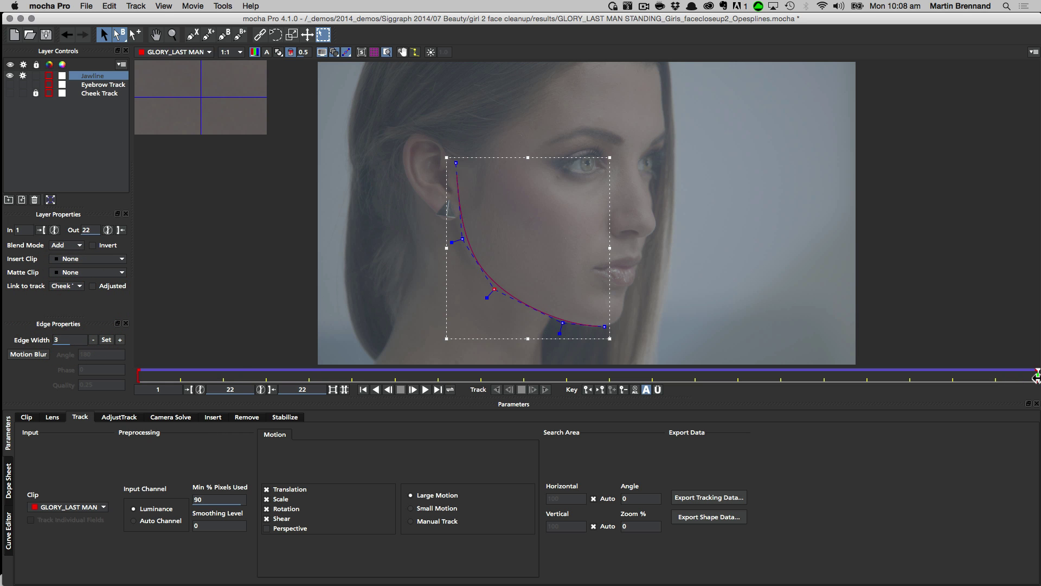
left_click_drag(1036, 377, 32, 352)
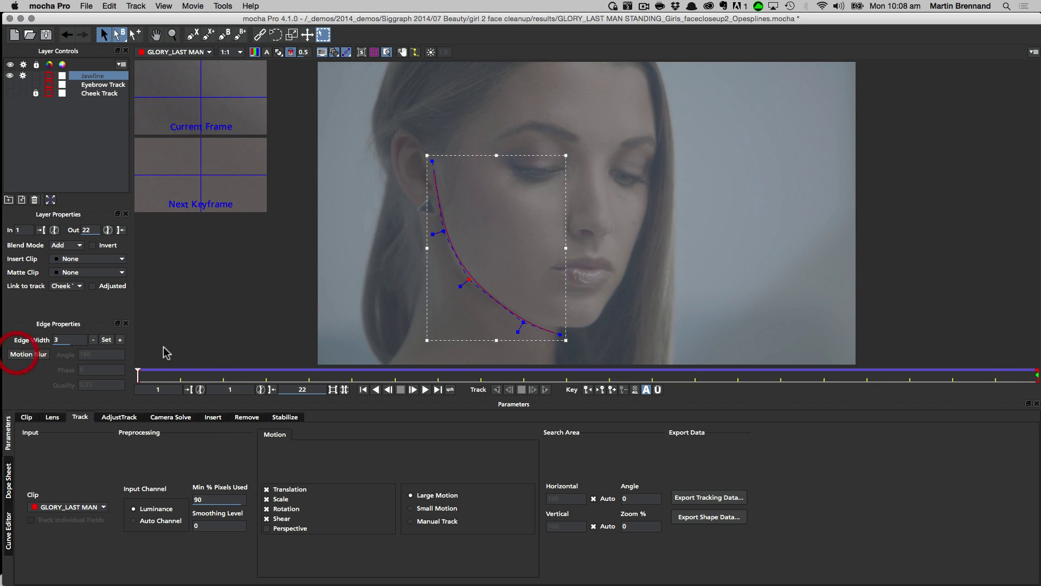
left_click_drag(560, 334, 564, 328)
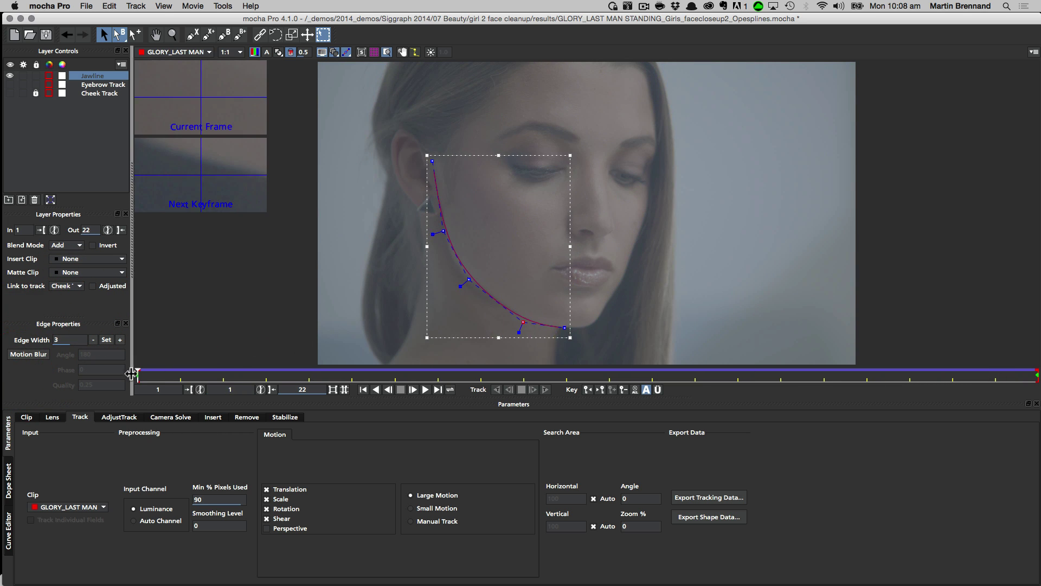
- Check the fit at frame 9 and copy the Jawline shape data to the clipboard for AE
left_click_drag(131, 373, 1037, 374)
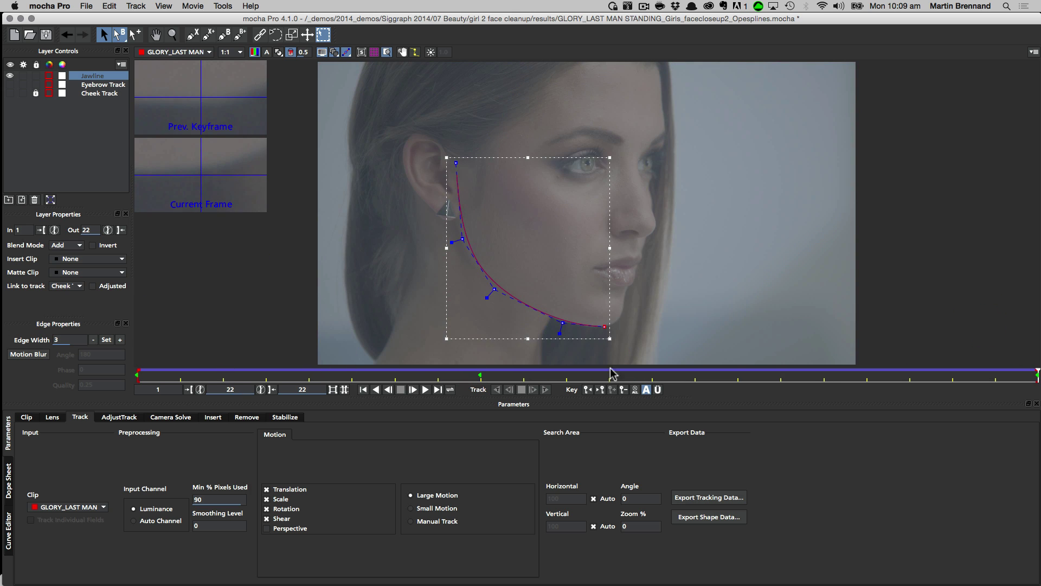
left_click(704, 518)
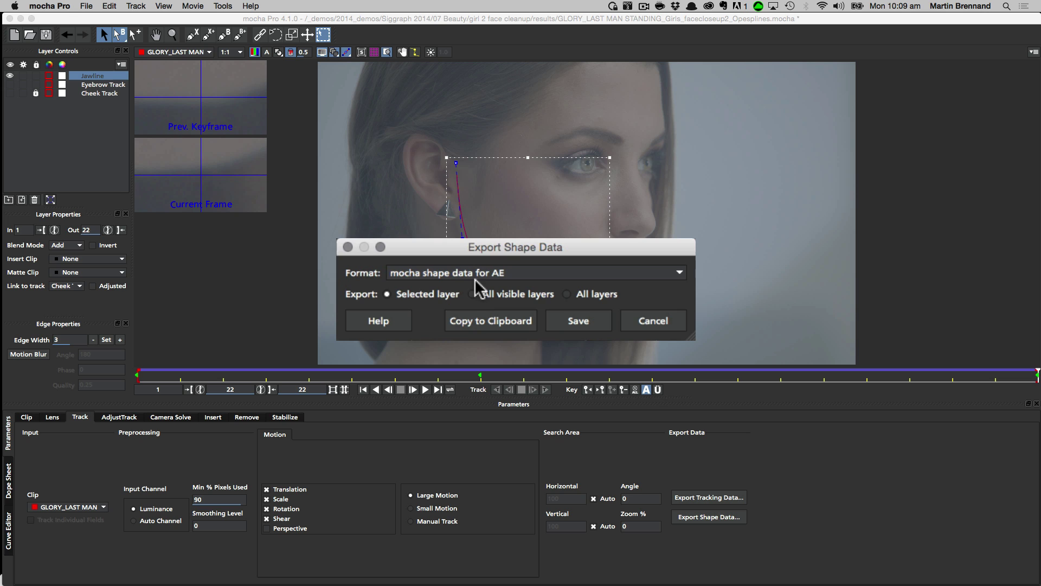
left_click(490, 320)
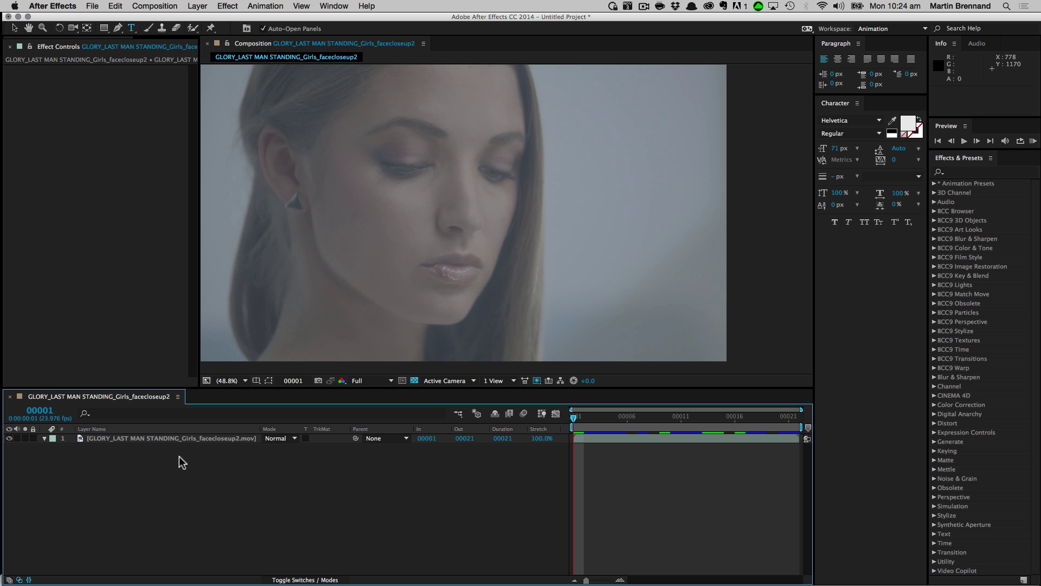
- Paste the mocha mask onto footage layer 1 and expand the Jawline mask's properties
left_click(174, 438)
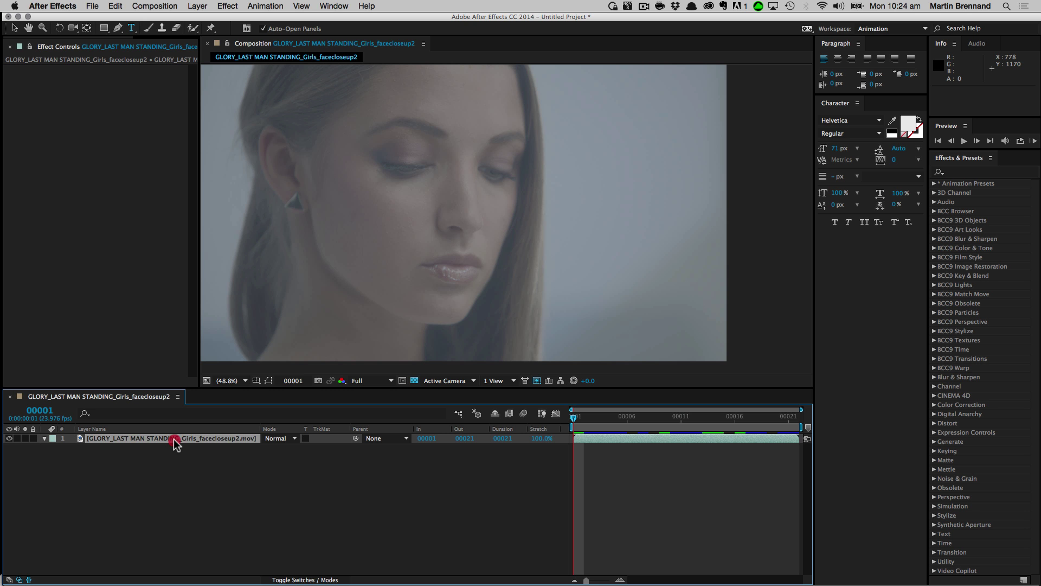
left_click(115, 6)
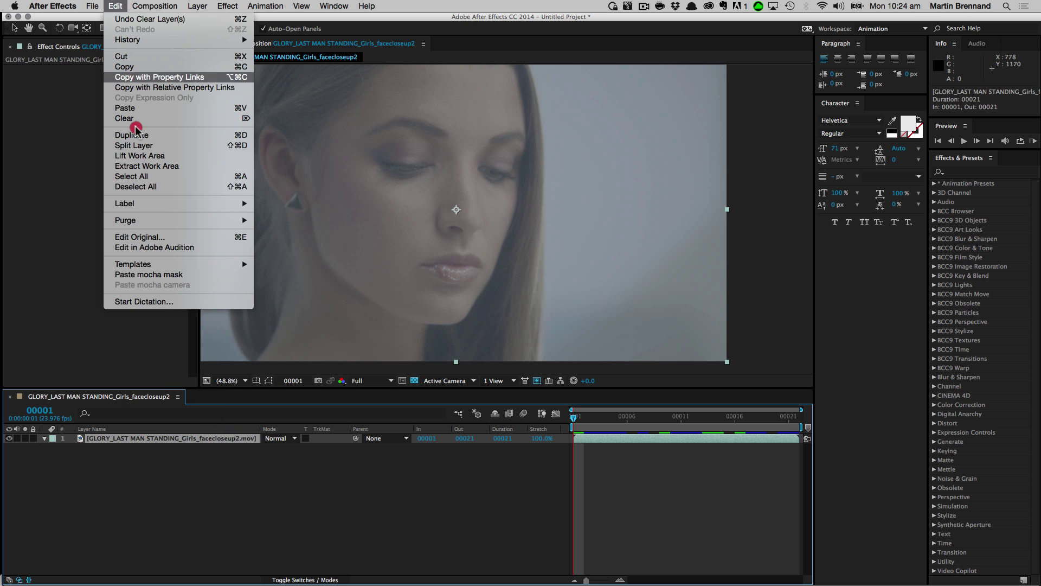
left_click(174, 278)
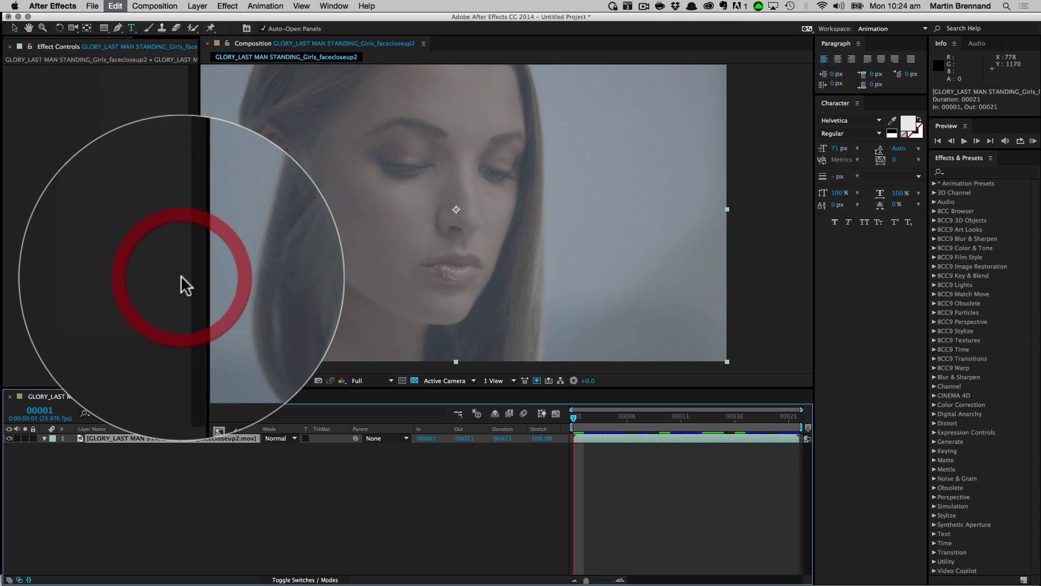
left_click(80, 458)
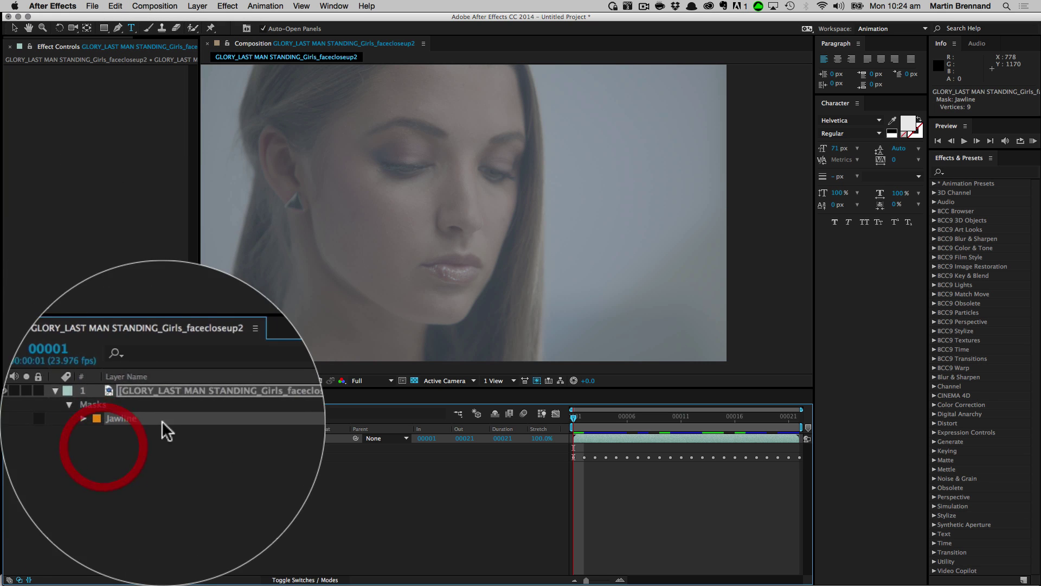
left_click(64, 457)
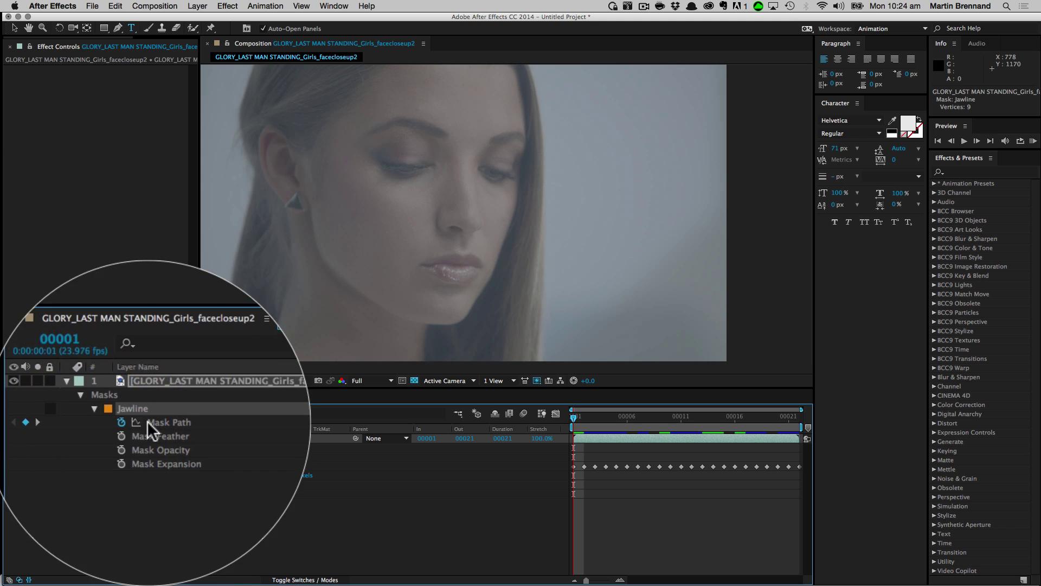
- Apply a Stroke effect along the Jawline mask with brush size 6.4
left_click(228, 5)
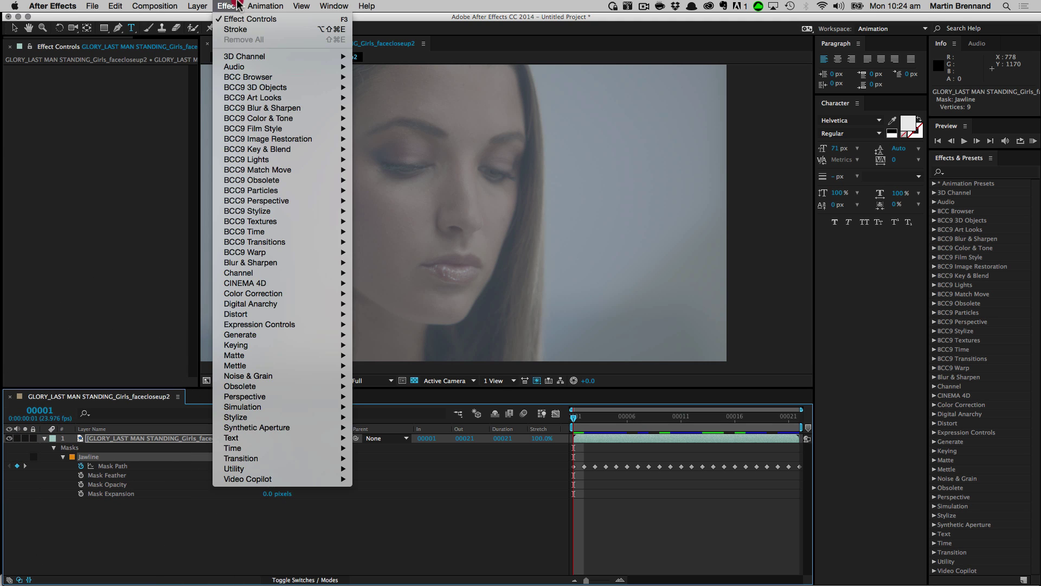
left_click(239, 29)
key("v")
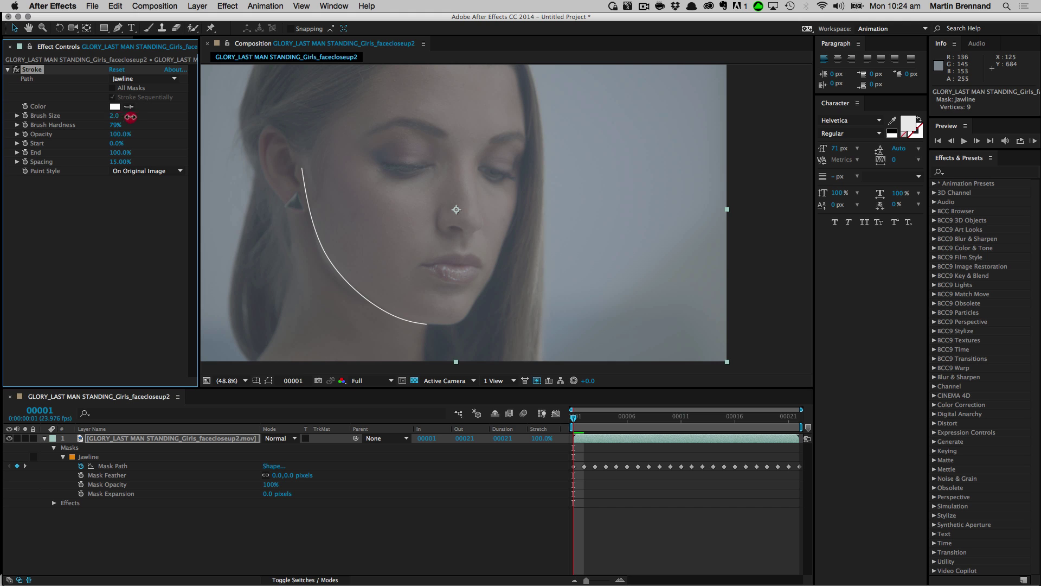
left_click_drag(130, 117, 135, 111)
- Preview, then set the text's First Margin to 98 to slide it toward the ear
key("space")
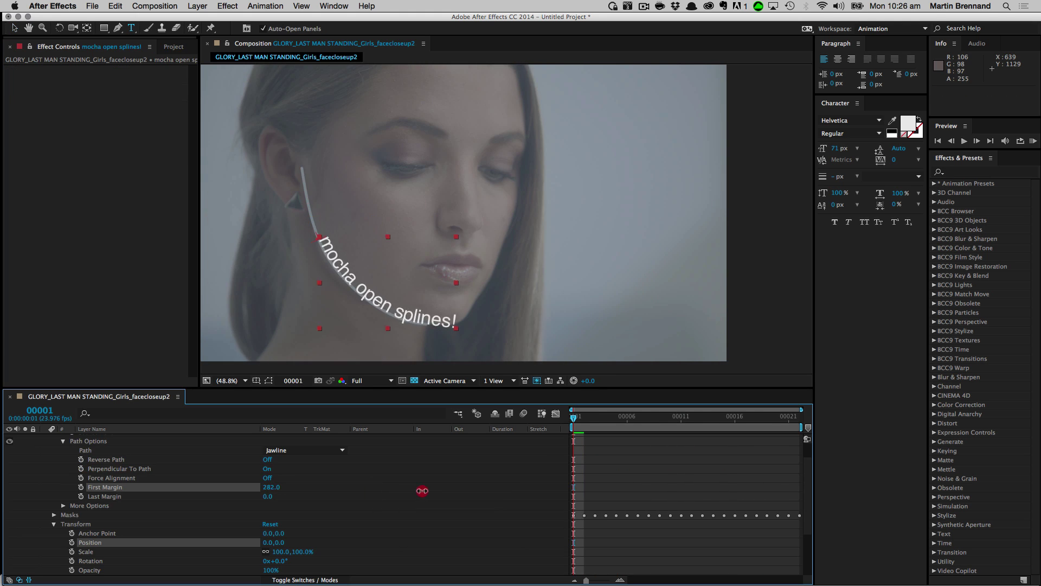
mouse_move(422, 491)
left_mouse_down()
mouse_move(315, 487)
mouse_move(407, 491)
left_mouse_up()
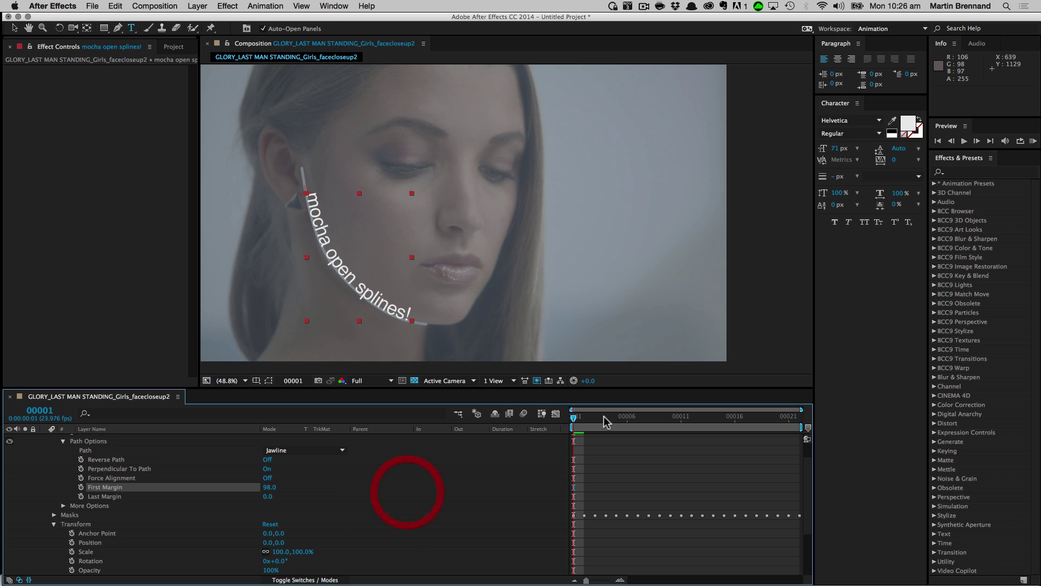
key("space")
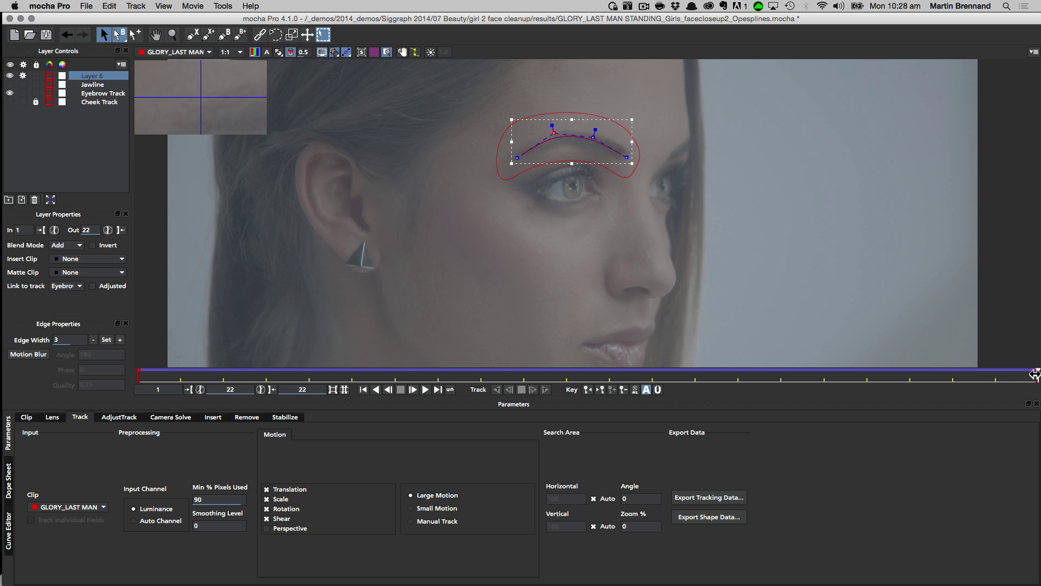
- Copy all visible layers' shape data to the clipboard in Nuke SplineWarp (*.nk) format
left_click_drag(1035, 374, 1034, 341)
left_click(711, 516)
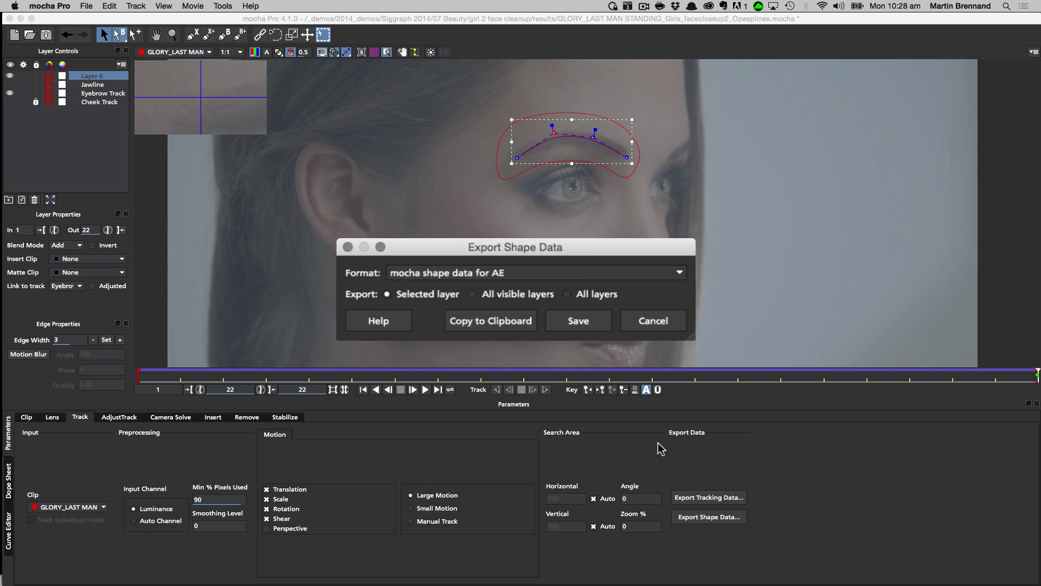
left_click(584, 281)
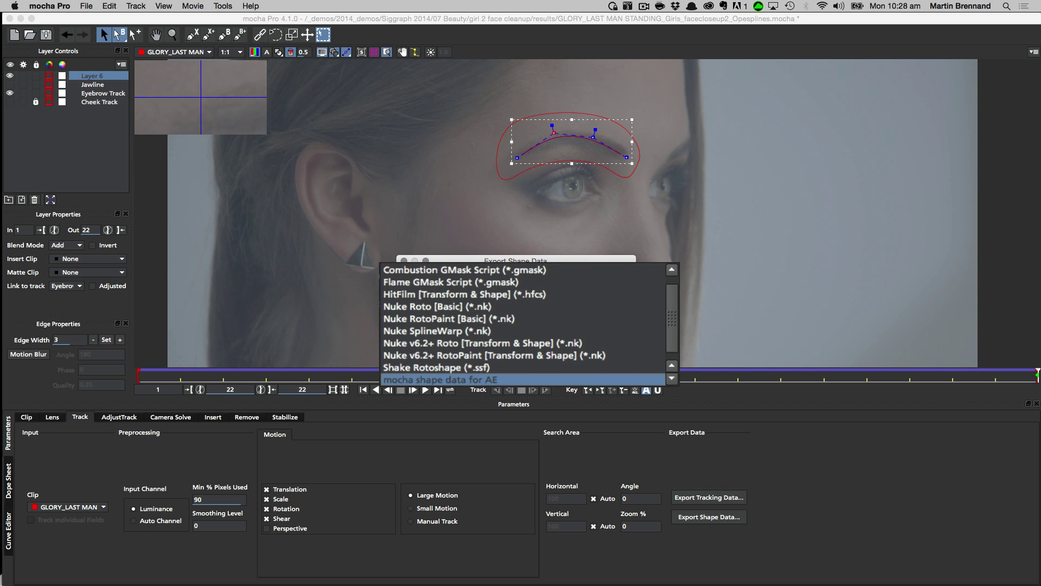
left_click(534, 333)
left_click(491, 296)
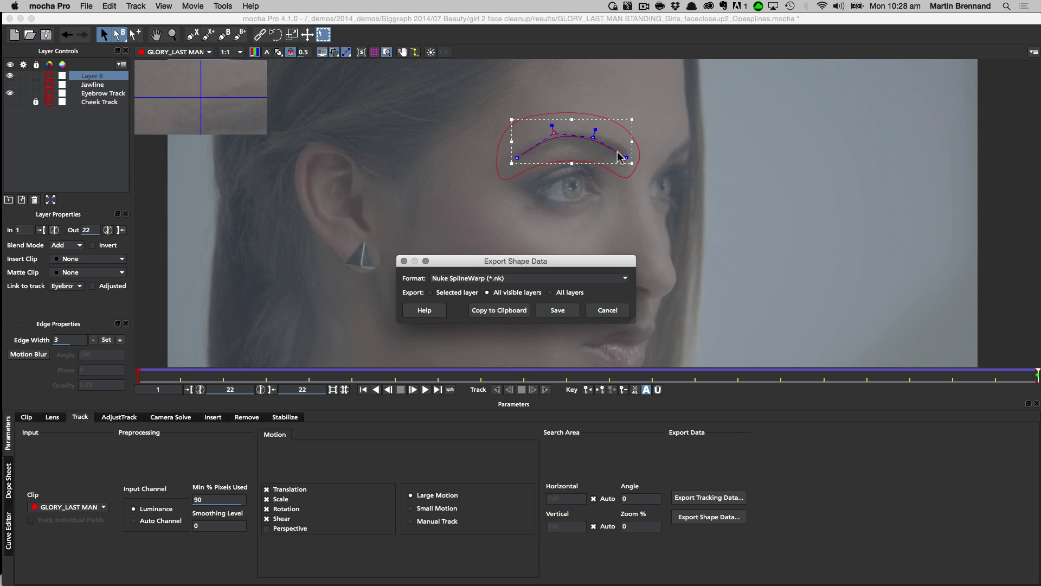
left_click(501, 309)
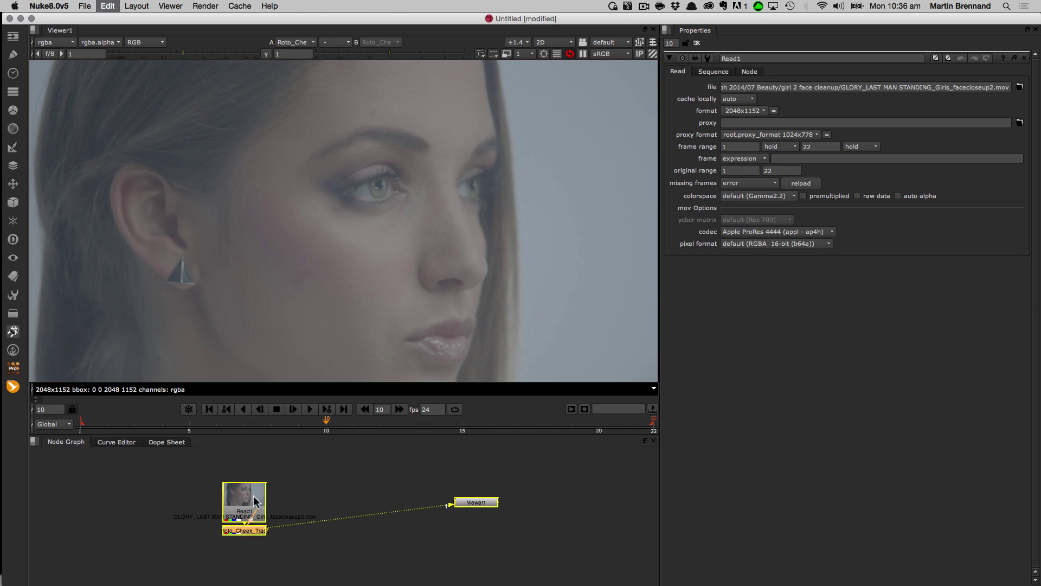
- Insert the Roto_Cheek_Track warp node between Read1 and Viewer1 and delete Spline_5
left_click_drag(252, 531, 337, 499)
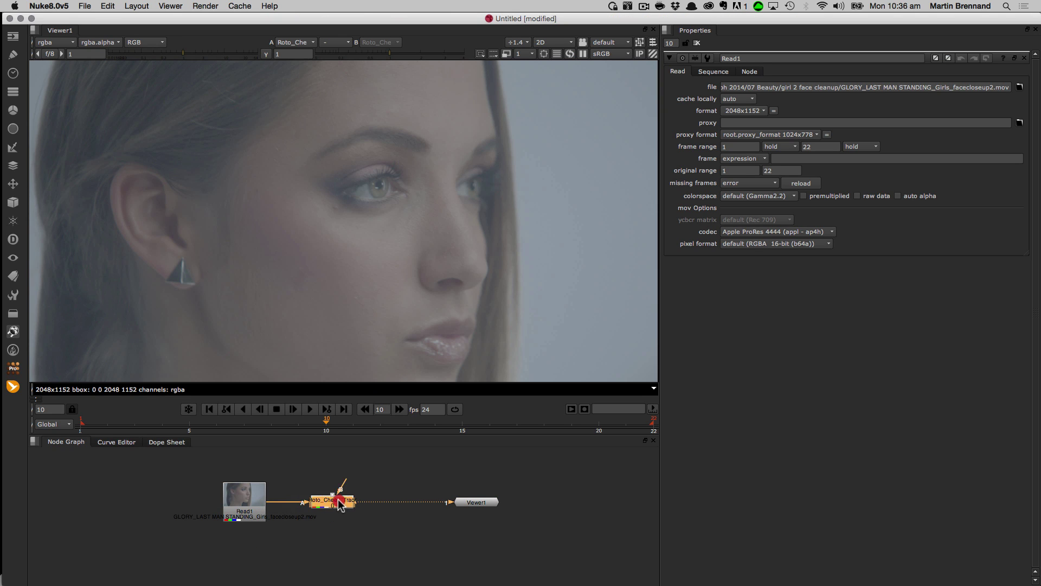
double_click(342, 502)
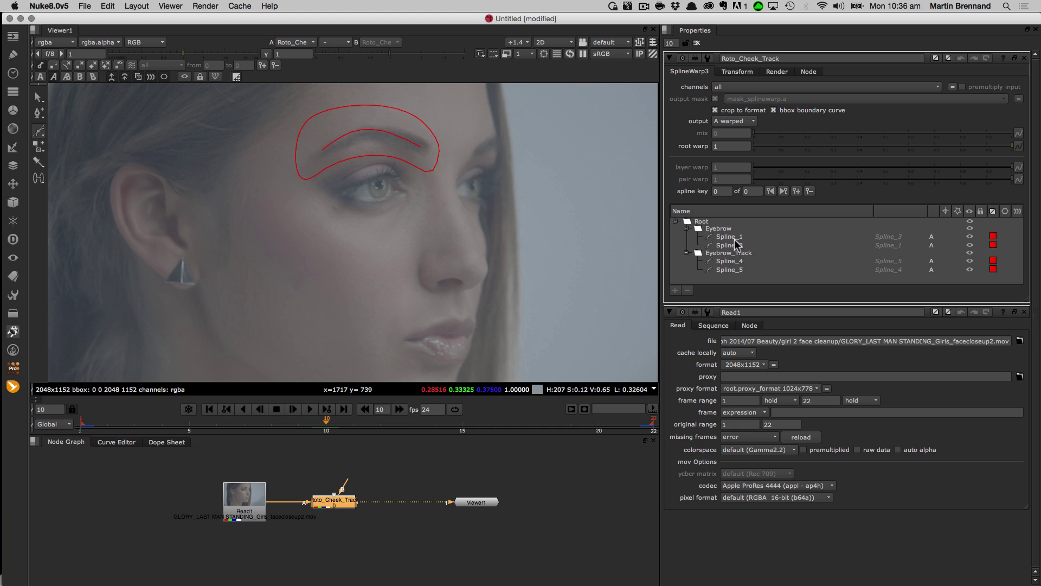
left_click(734, 237)
left_click(735, 245)
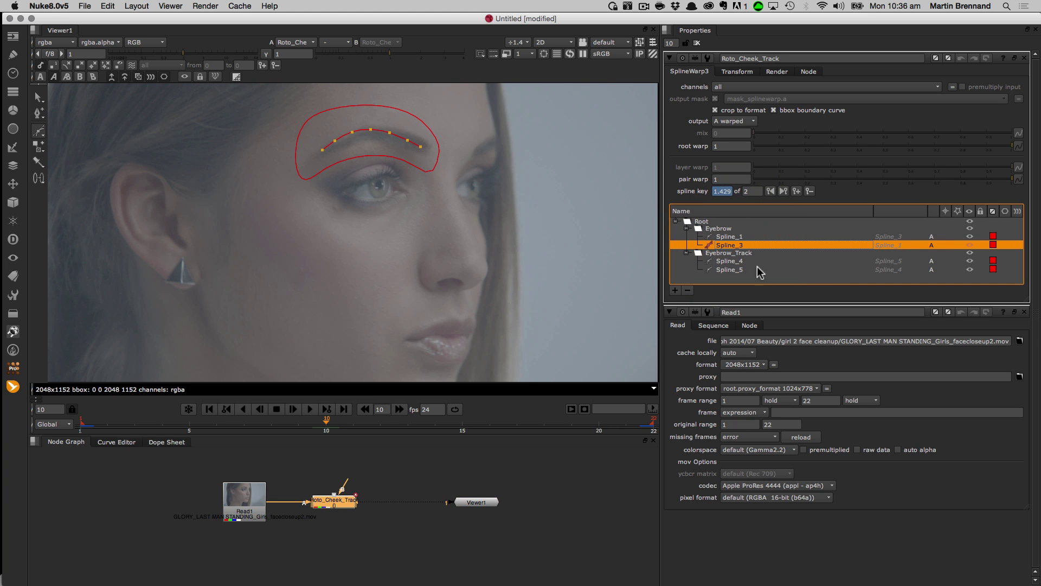
left_click(749, 262)
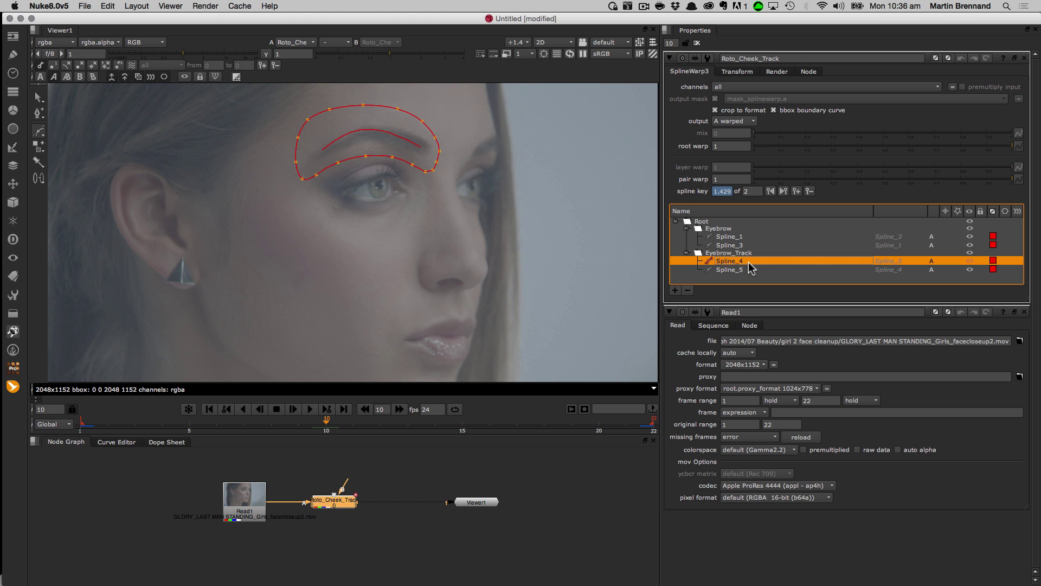
left_click(748, 270)
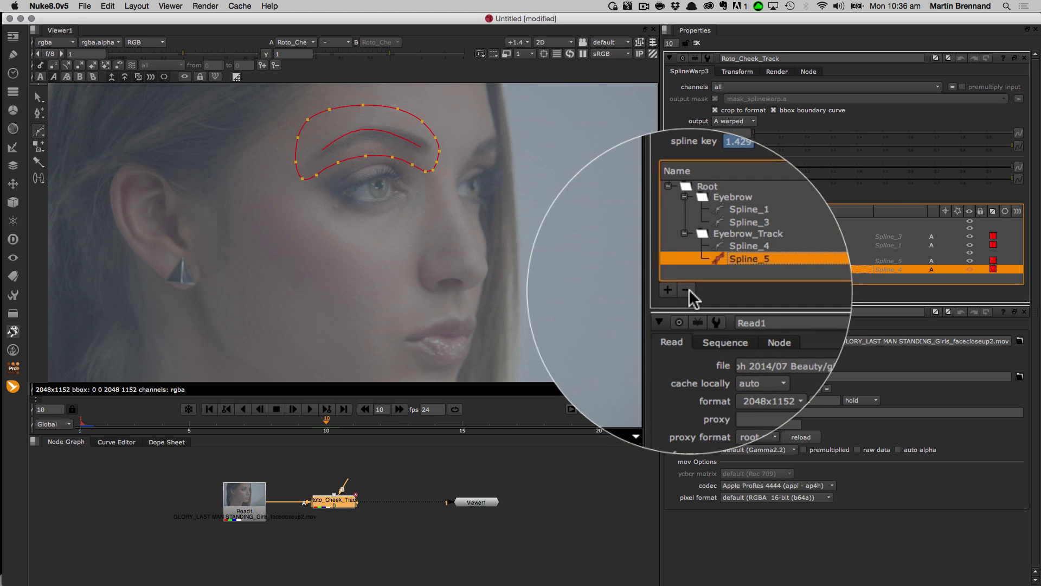
left_click(688, 290)
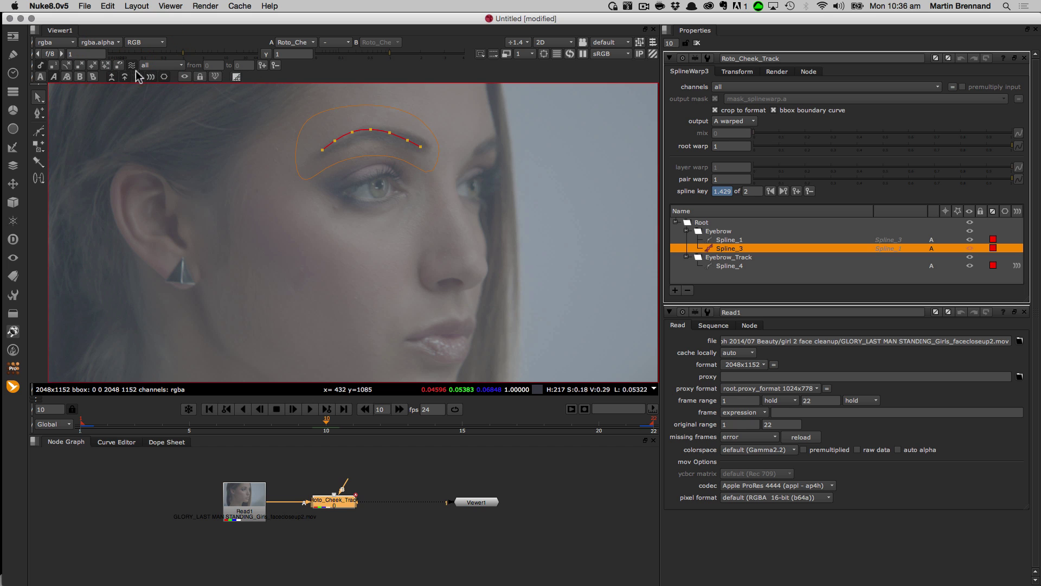
- Raise the eyebrow spline's points to add a new key, then play and stop the clip
left_click(414, 144)
left_click(421, 146)
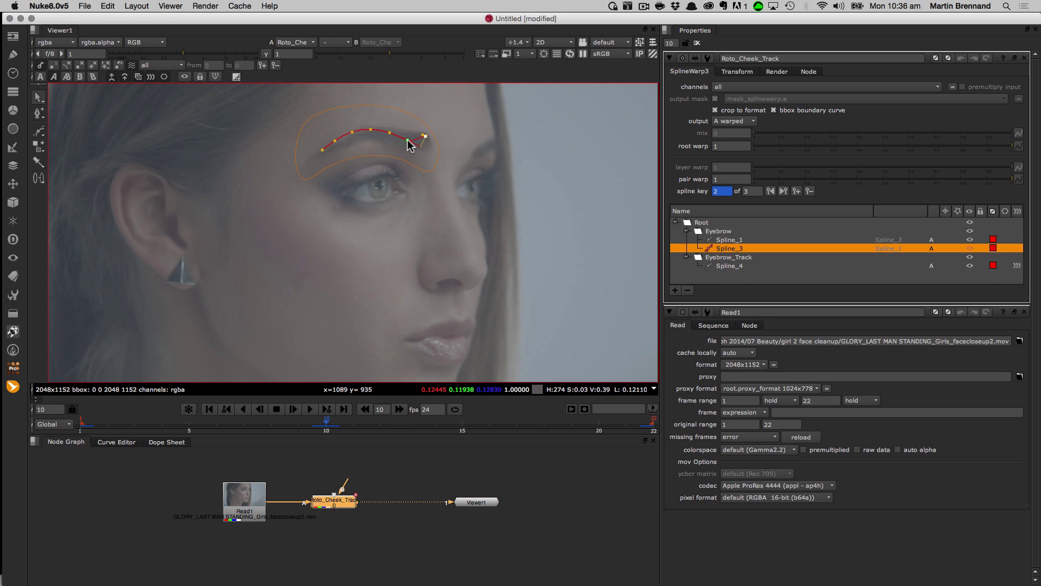
left_click_drag(370, 130, 317, 149)
key("l")
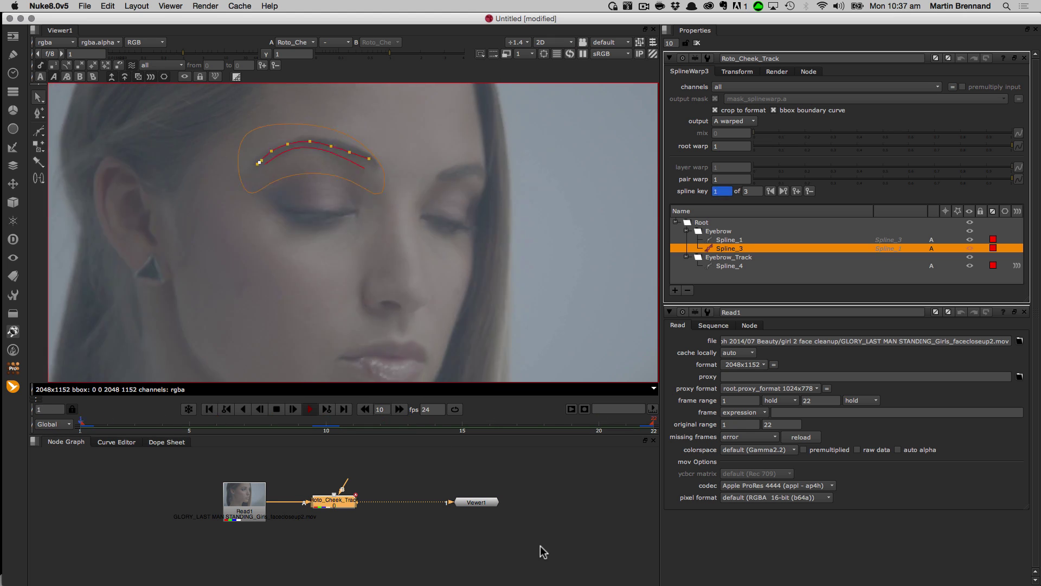
left_click(331, 504)
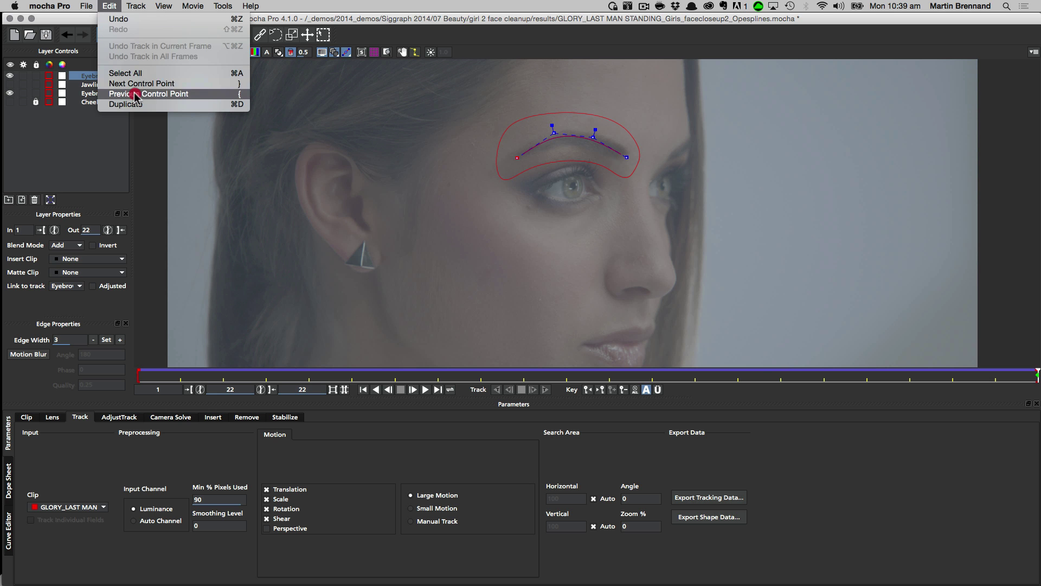
- Step back to the previous control point on the eyebrow spline via Edit
left_click(135, 95)
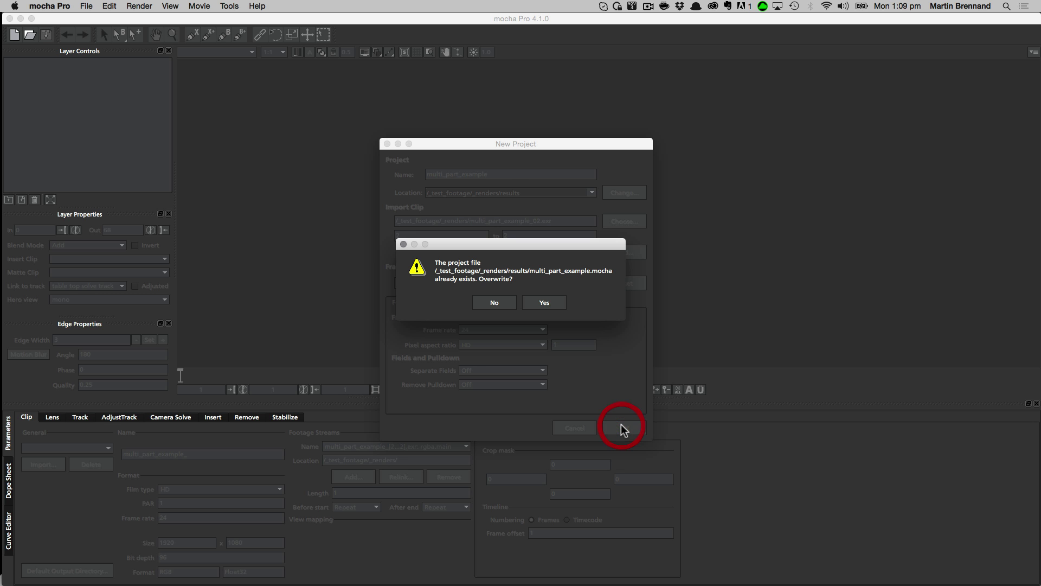
- Confirm overwriting to create the multi_part_example project and check its footage streams
left_click(552, 305)
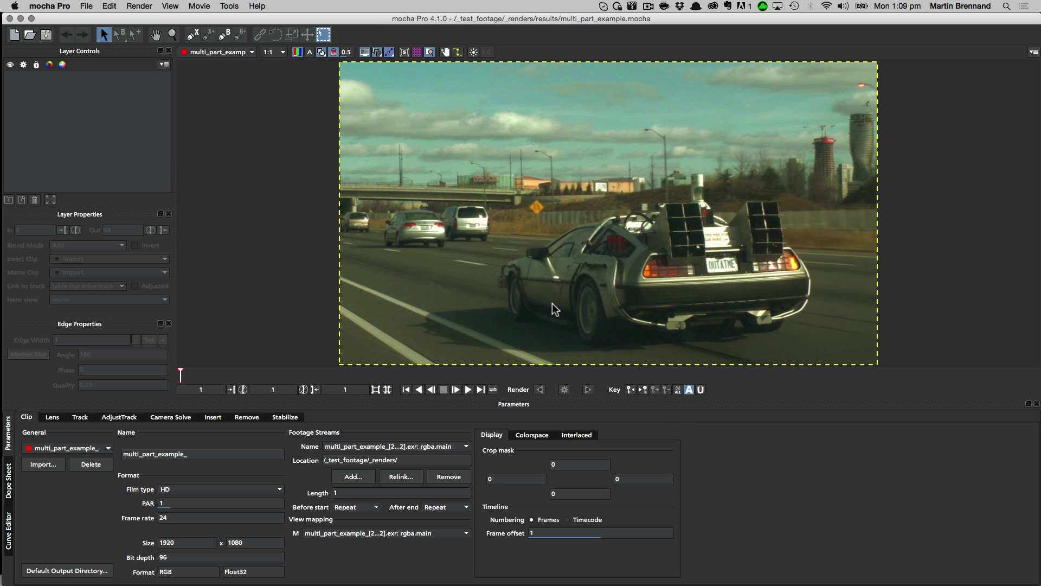
left_click(400, 446)
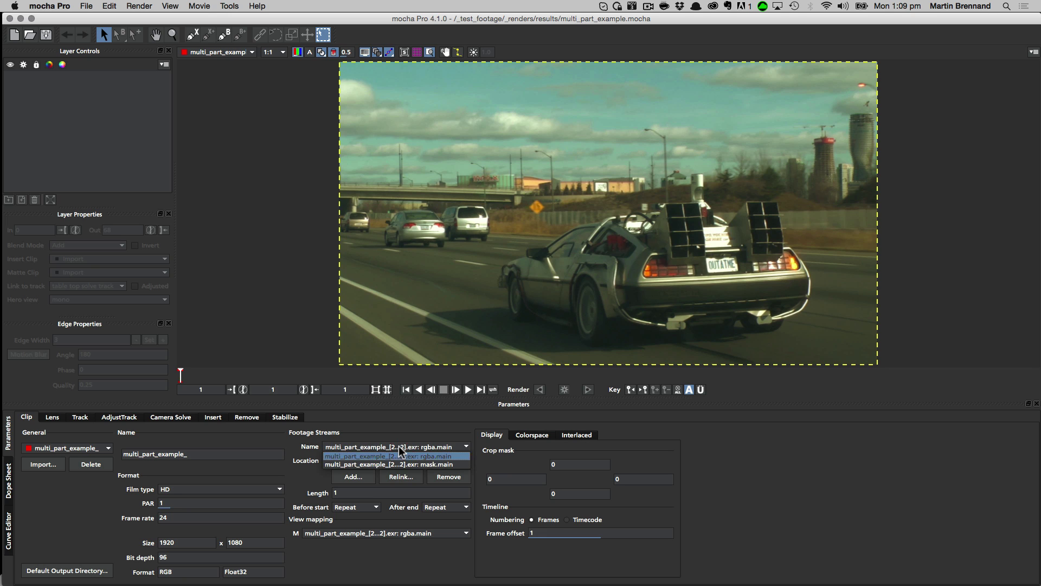
left_click(441, 425)
- Switch the view mapping to mask.main, then back to rgba.main
left_click(444, 539)
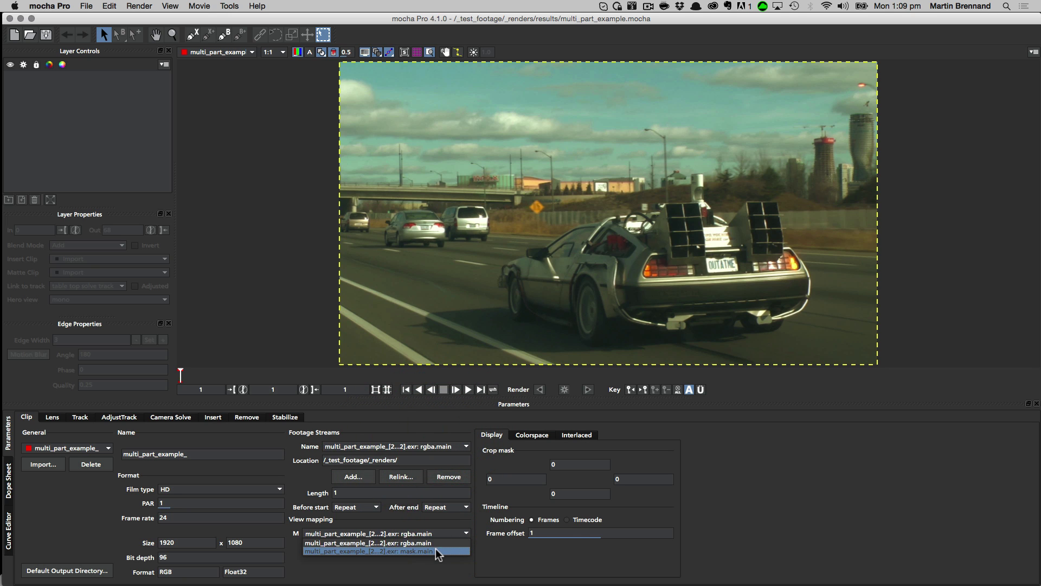
left_click(438, 549)
left_click(437, 534)
left_click(431, 549)
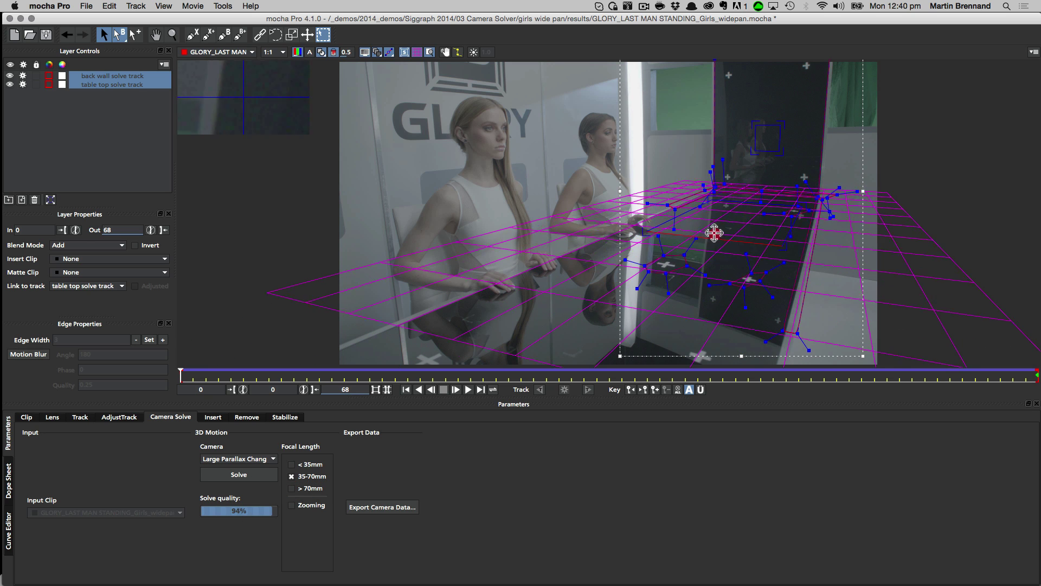
- Shift the magenta ground grid left on the table top and rerun the camera solve
left_click(715, 232)
left_click(255, 475)
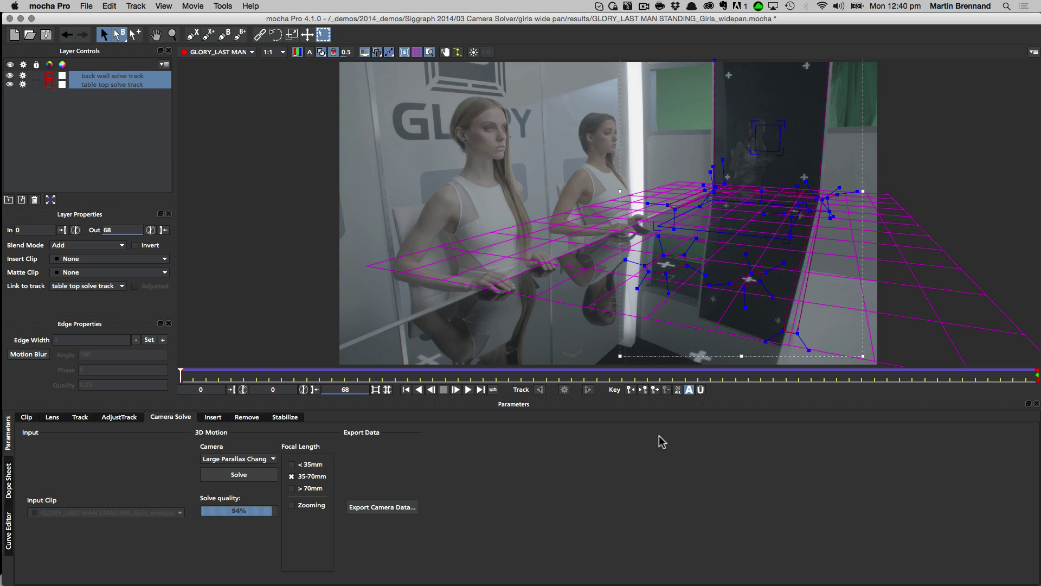
left_click_drag(792, 223, 699, 215)
left_click(239, 474)
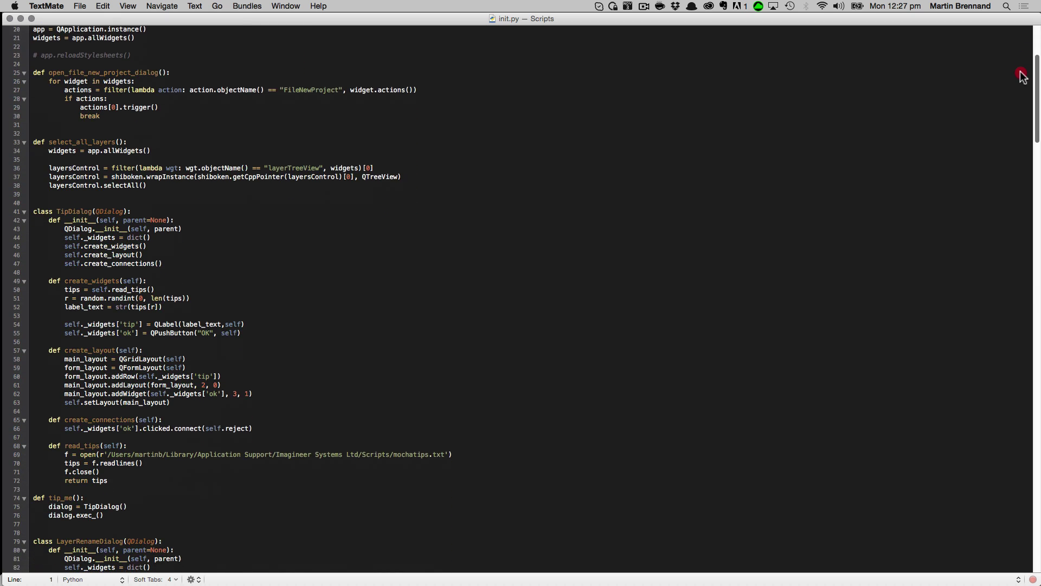
scroll(1022, 76, "down", 10)
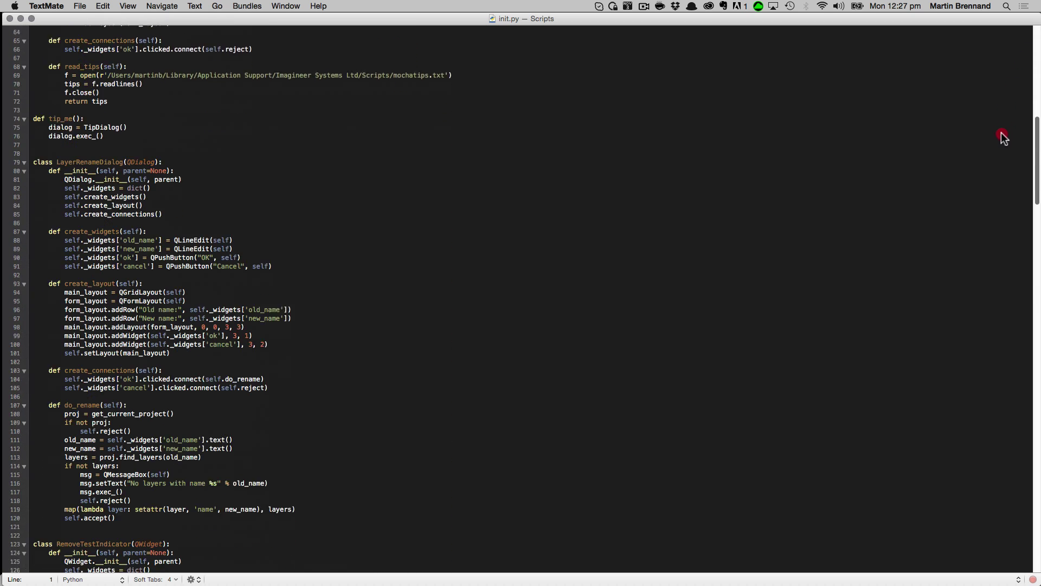
scroll(1002, 135, "down", 8)
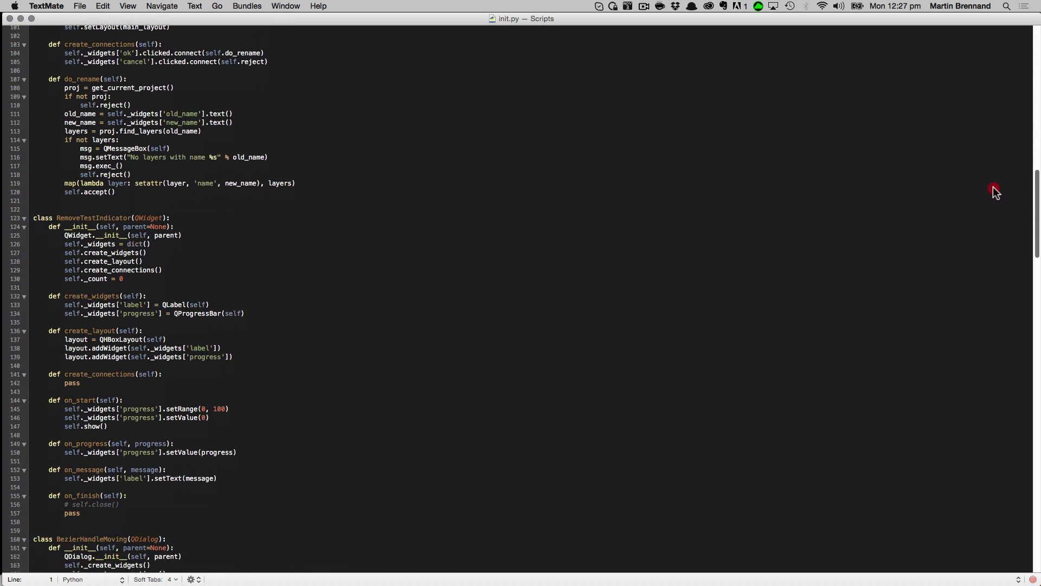
scroll(994, 190, "down", 8)
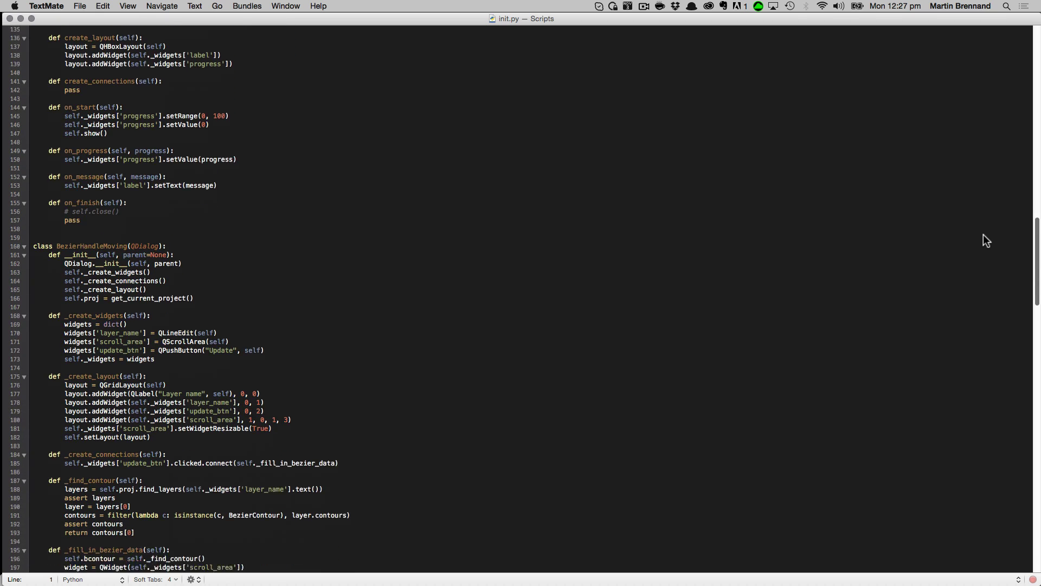
scroll(983, 244, "down", 5)
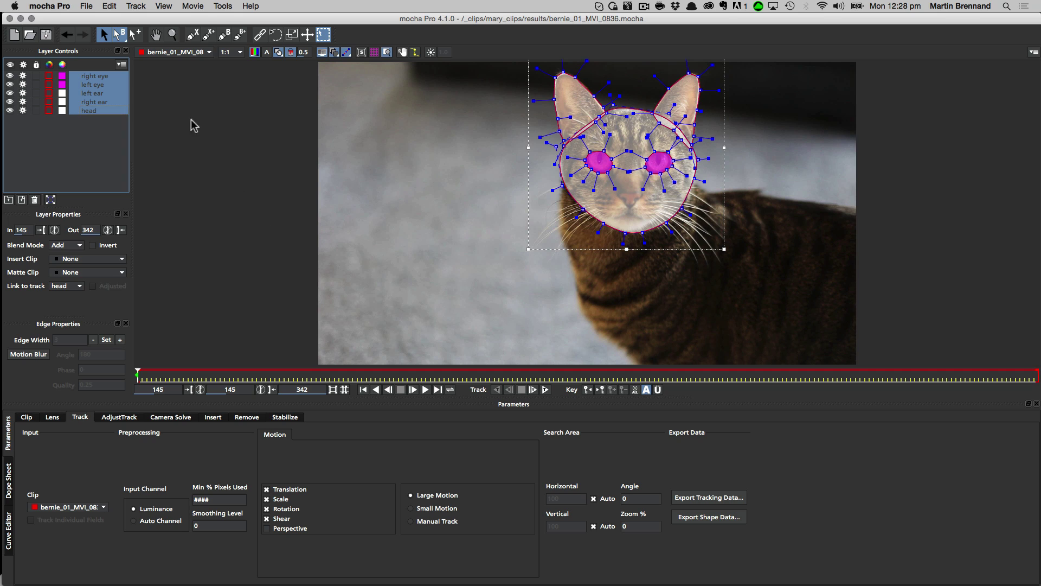
- Prepend the prefix CAT_ to all cat layer names
left_click(90, 5)
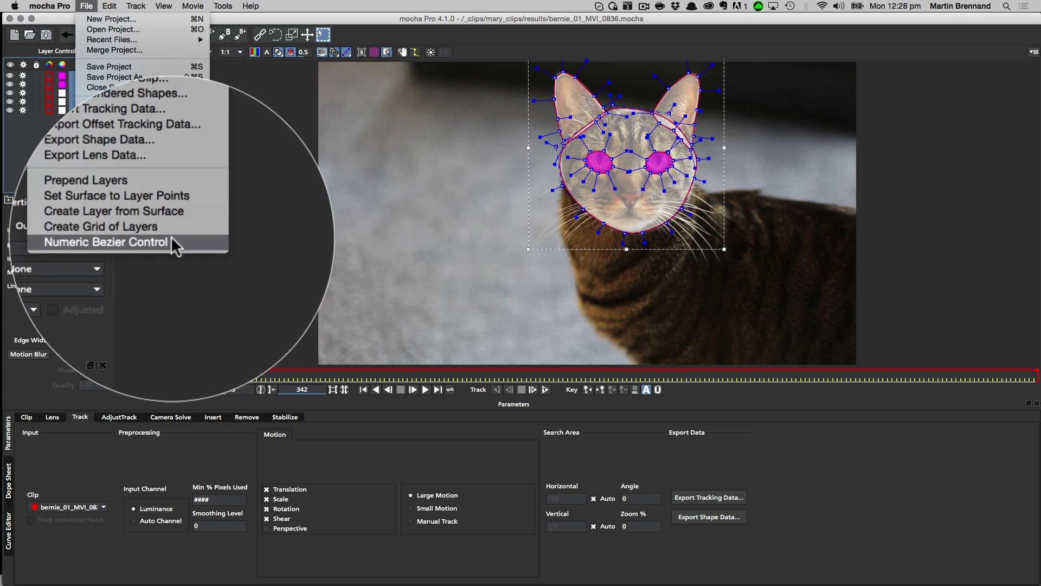
left_click(174, 205)
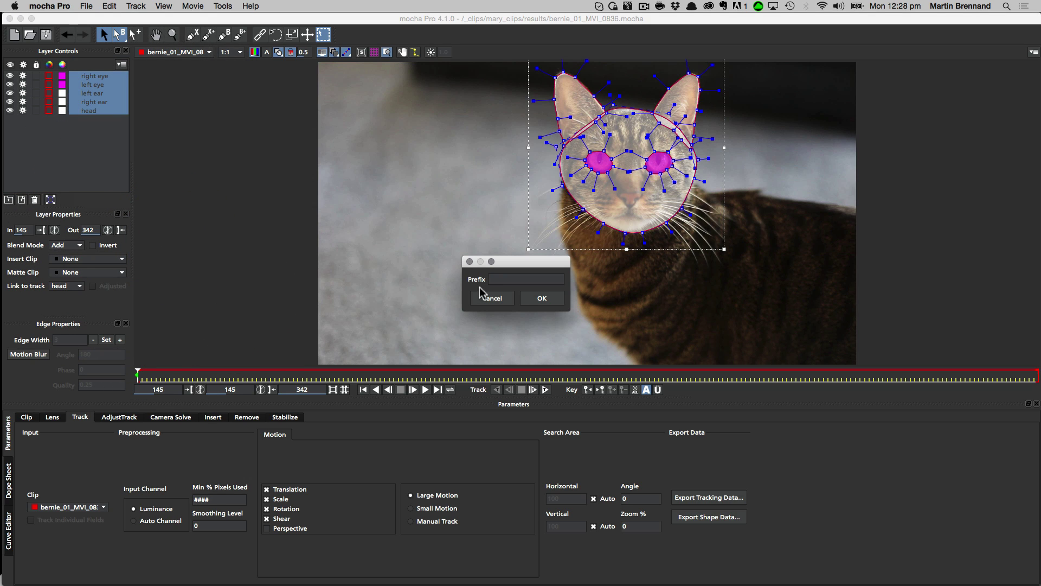
type("CAT_")
left_click(540, 299)
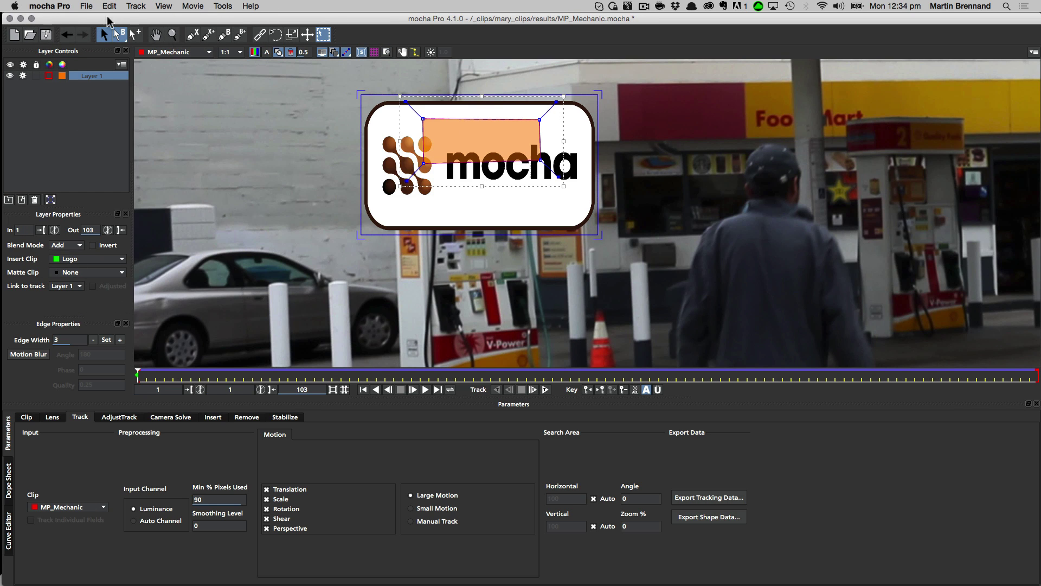
- Snap the mocha logo insert to the pump layer's spline points with Set Surface to Layer Points
left_click(86, 6)
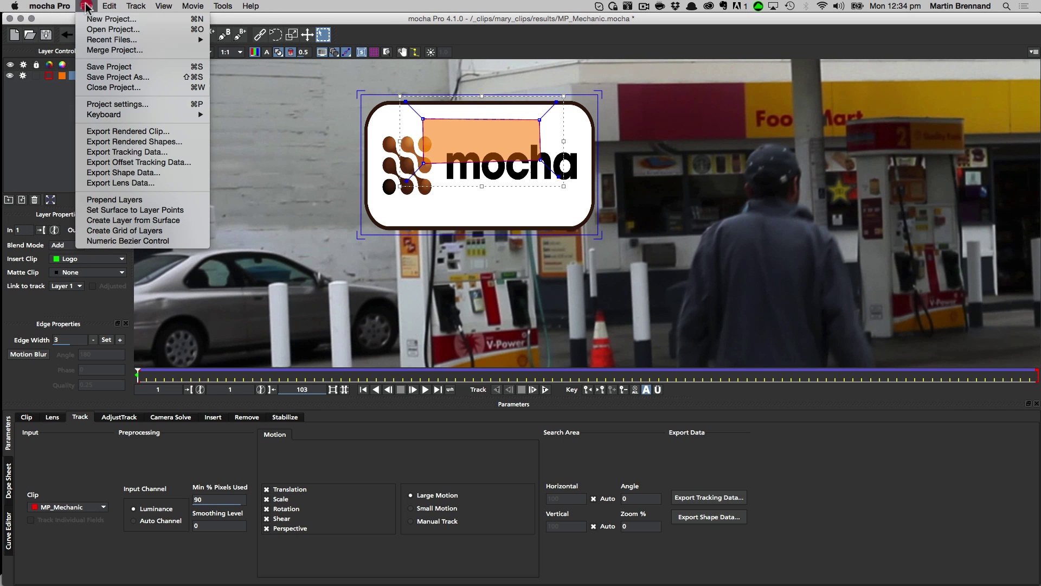
left_click(146, 211)
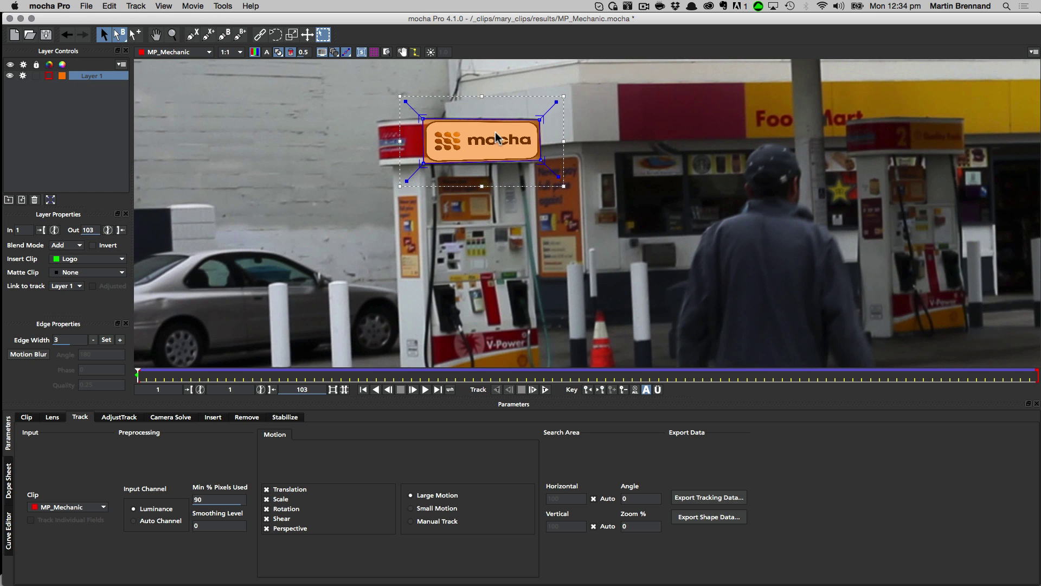